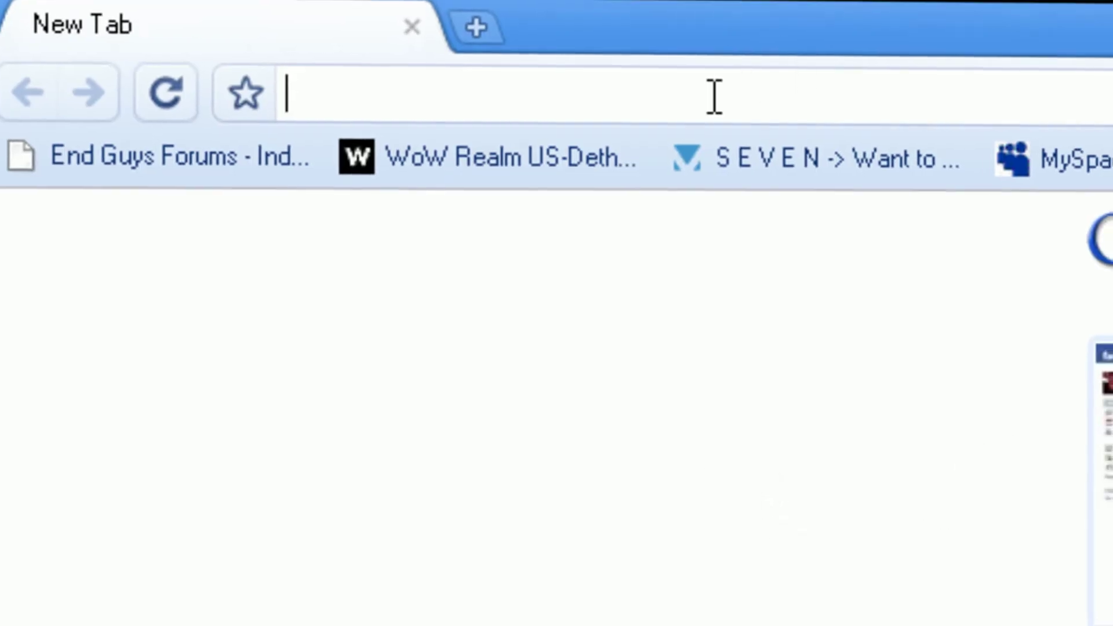
# Step: Load the router admin page at 192.168.1.1 in Chrome
pyautogui.write('192.168.1.1/')
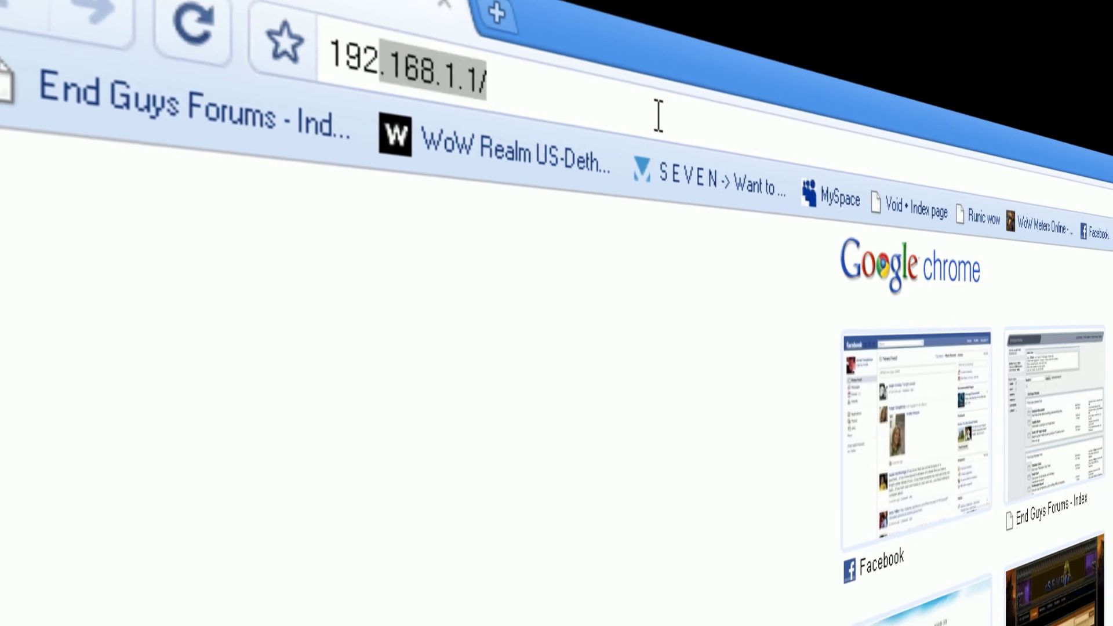
pyautogui.press('Return')
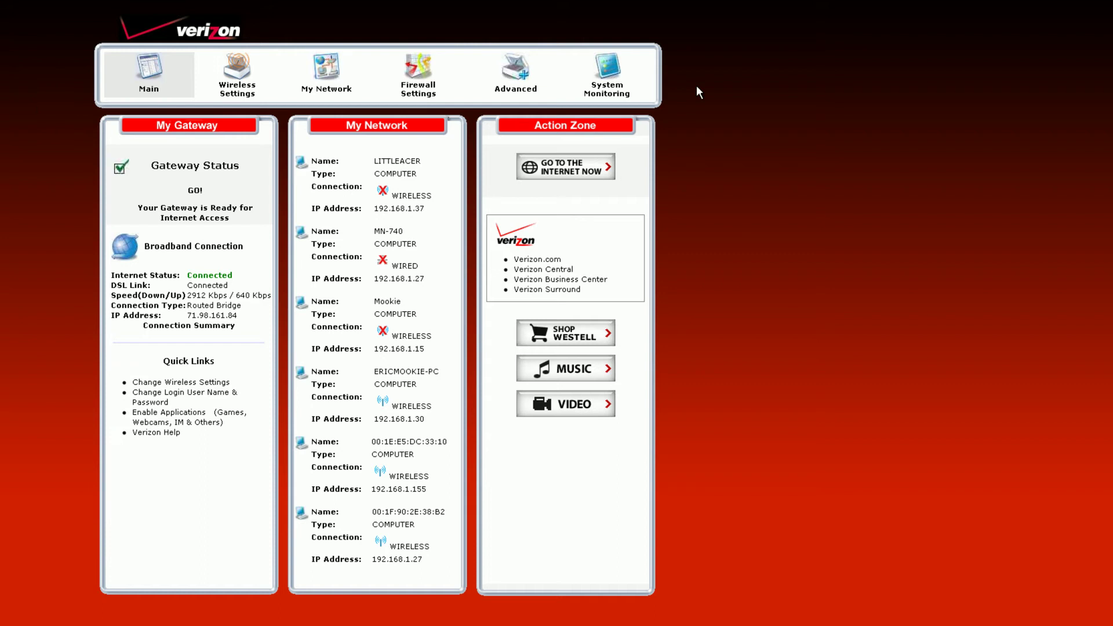
# Step: Log in to the router's Firewall Settings with the router username and password
pyautogui.click(352, 74)
pyautogui.click(425, 80)
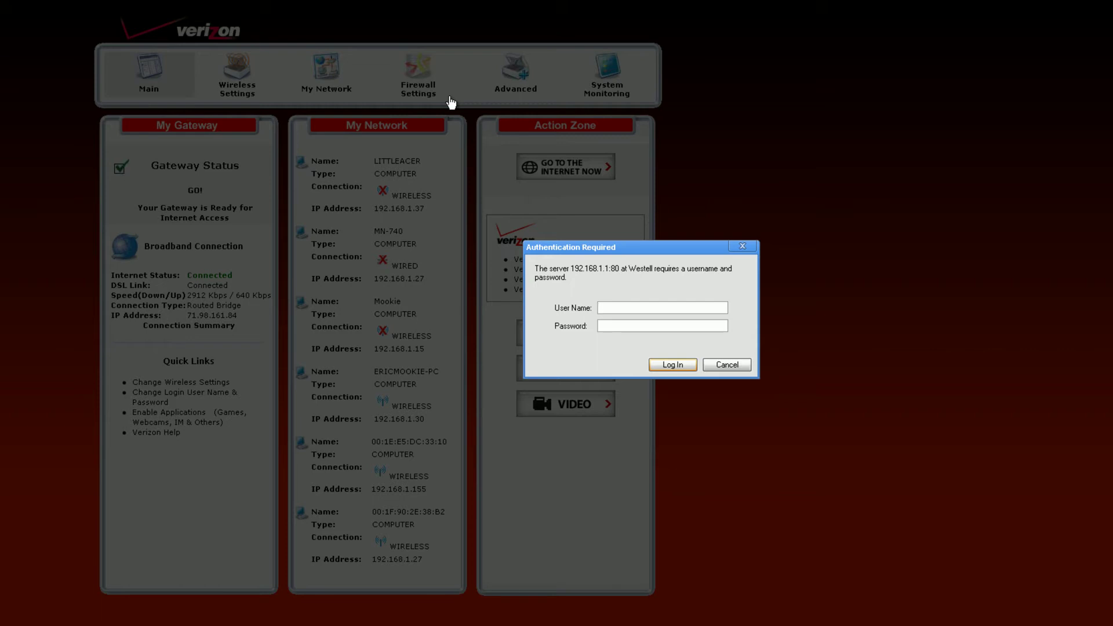
pyautogui.write('admin')
pyautogui.press('Tab')
pyautogui.write('pas')
pyautogui.press('Return')
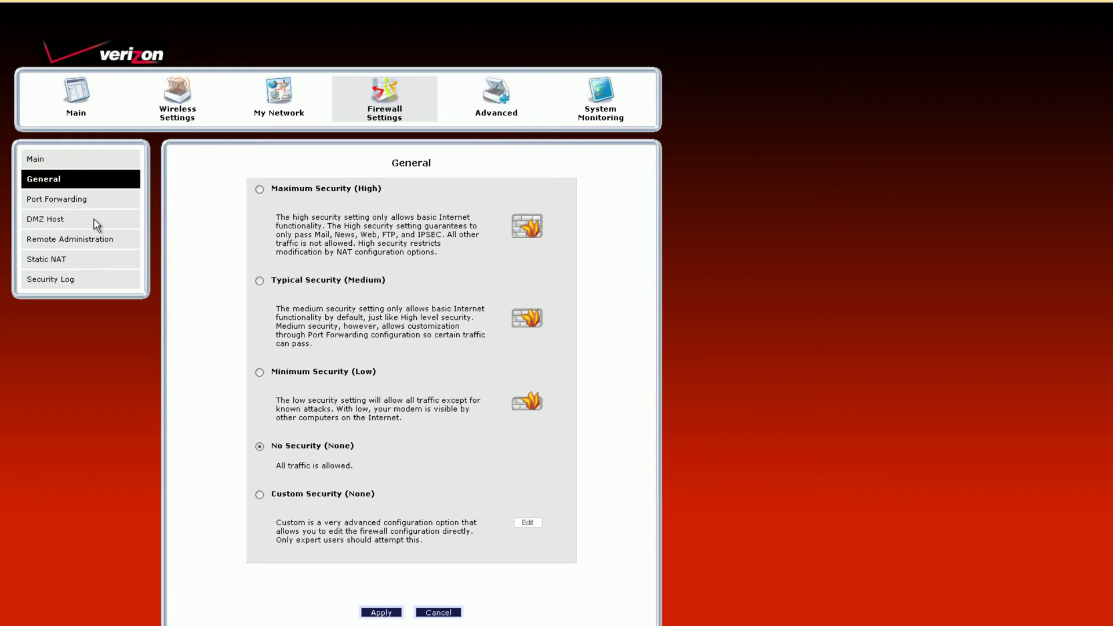
# Step: Open Port Forwarding and confirm the warning to proceed
pyautogui.scroll(-1, 62, 204)
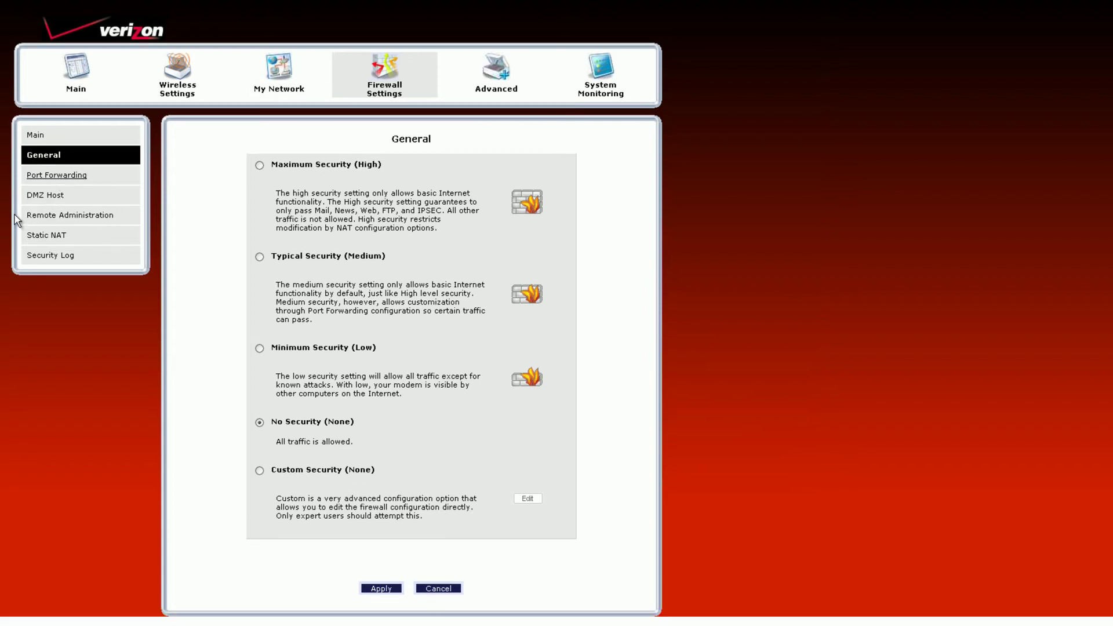
pyautogui.click(64, 181)
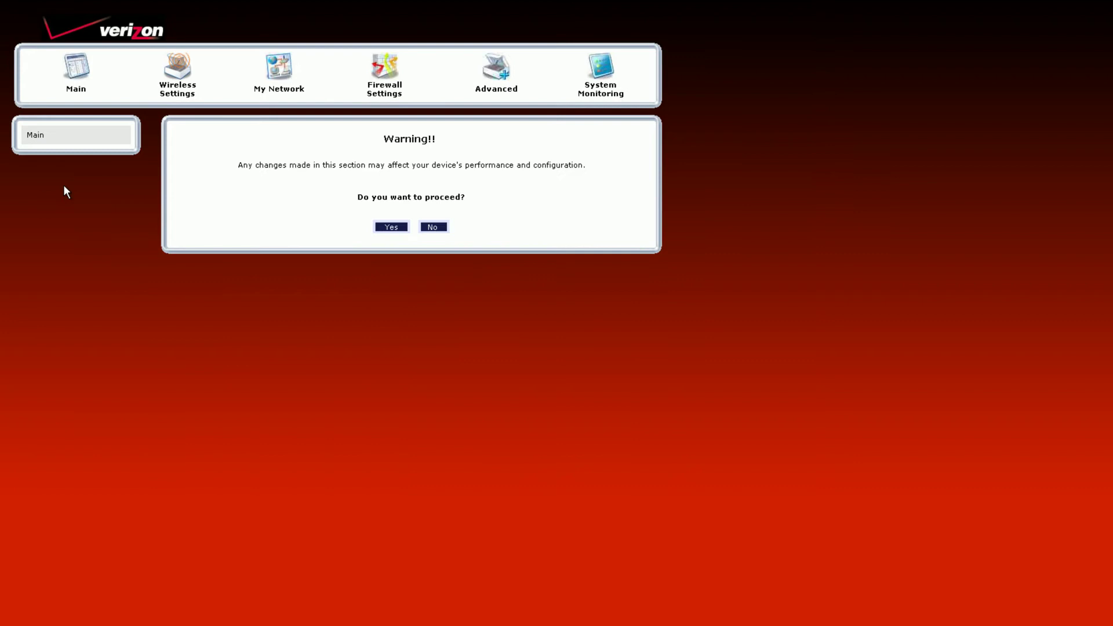
pyautogui.click(392, 227)
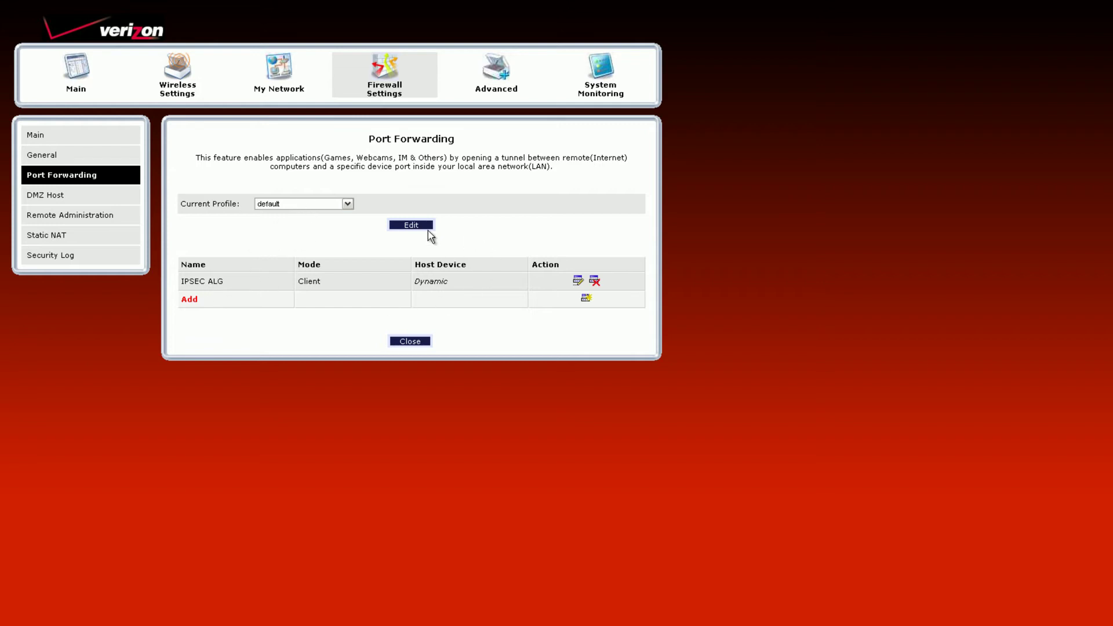
# Step: Start a new port forwarding rule and browse the predefined services without choosing one
pyautogui.click(189, 299)
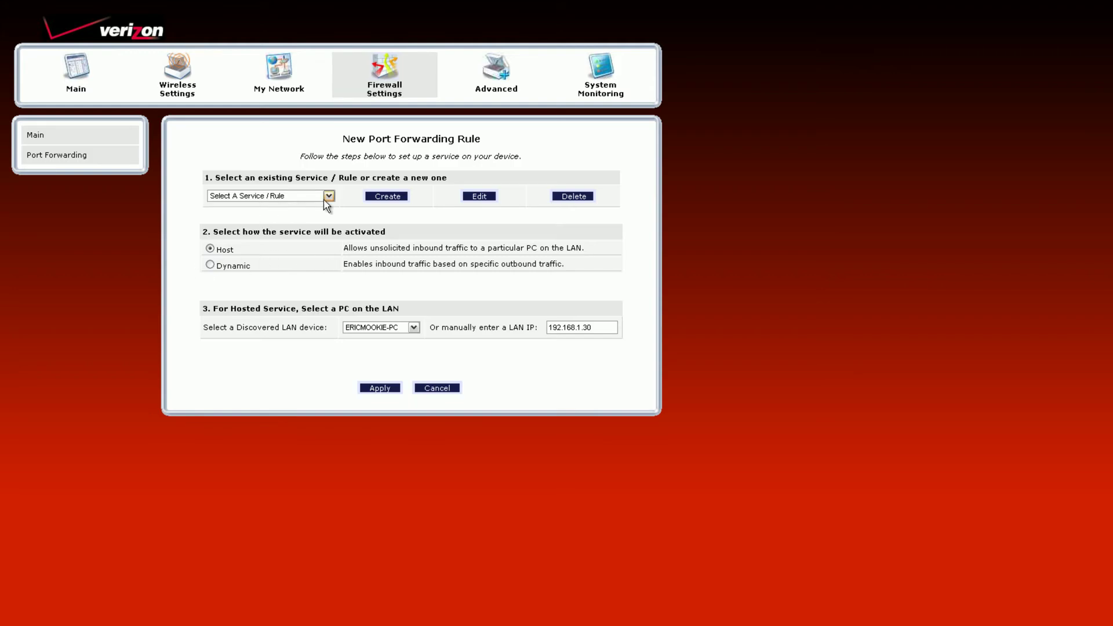
pyautogui.click(329, 196)
pyautogui.scroll(-10, 267, 296)
pyautogui.scroll(-7, 266, 295)
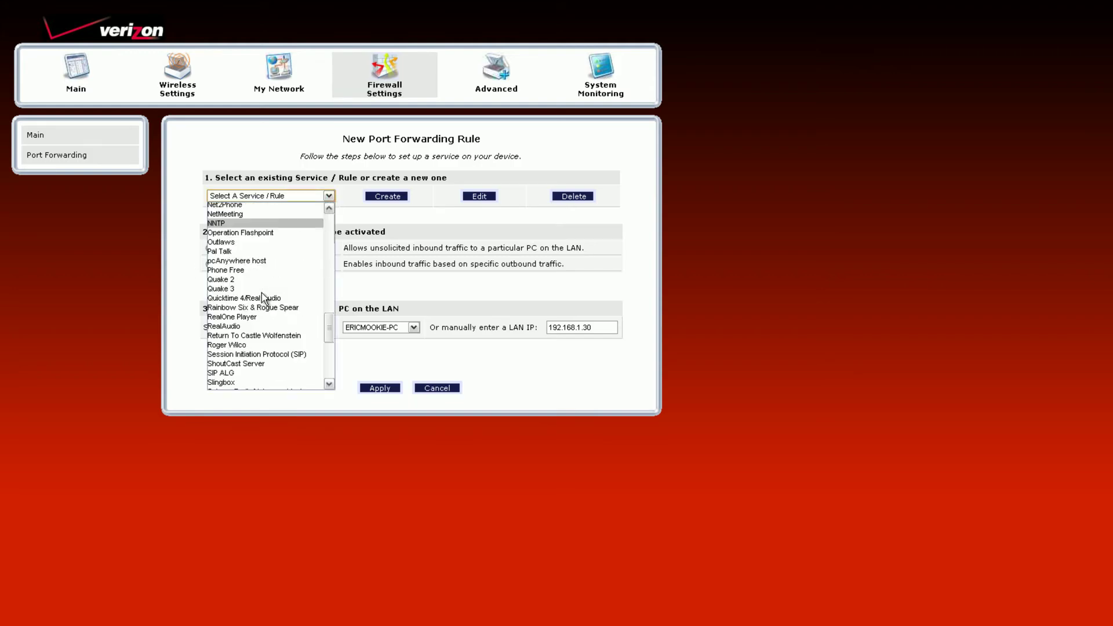
pyautogui.scroll(-7, 250, 339)
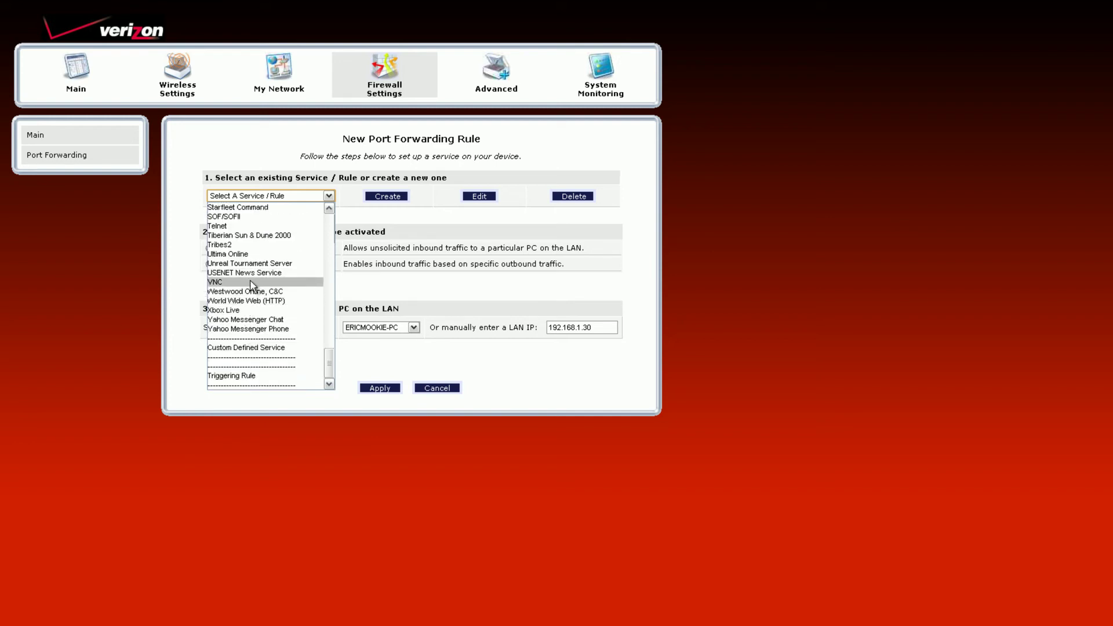
pyautogui.scroll(5, 251, 290)
pyautogui.scroll(5, 249, 293)
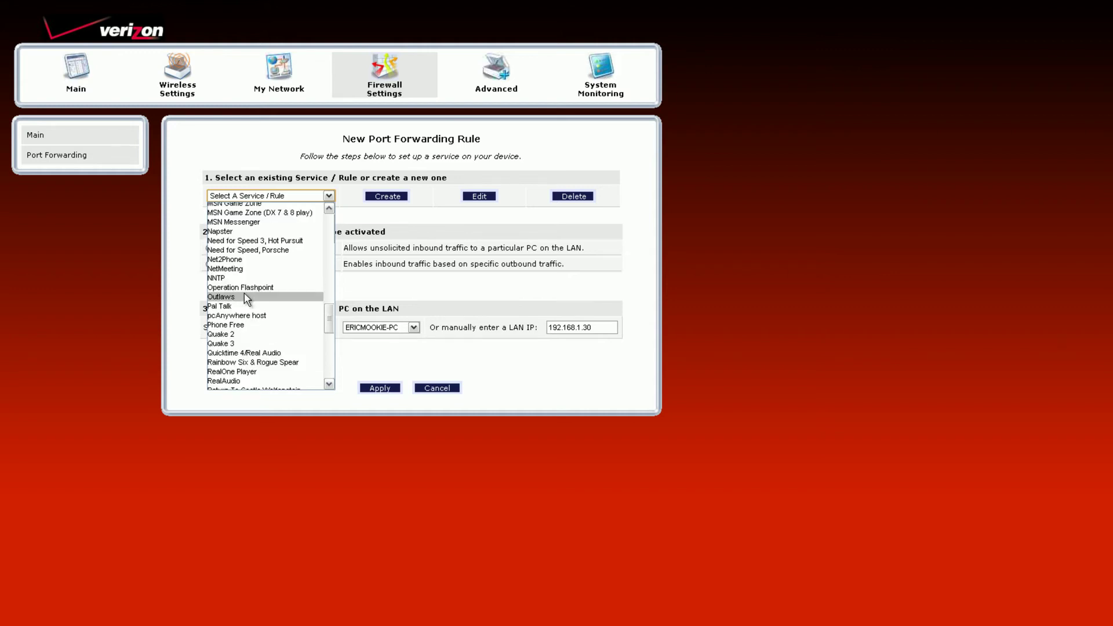
pyautogui.scroll(-2, 246, 299)
pyautogui.scroll(15, 249, 310)
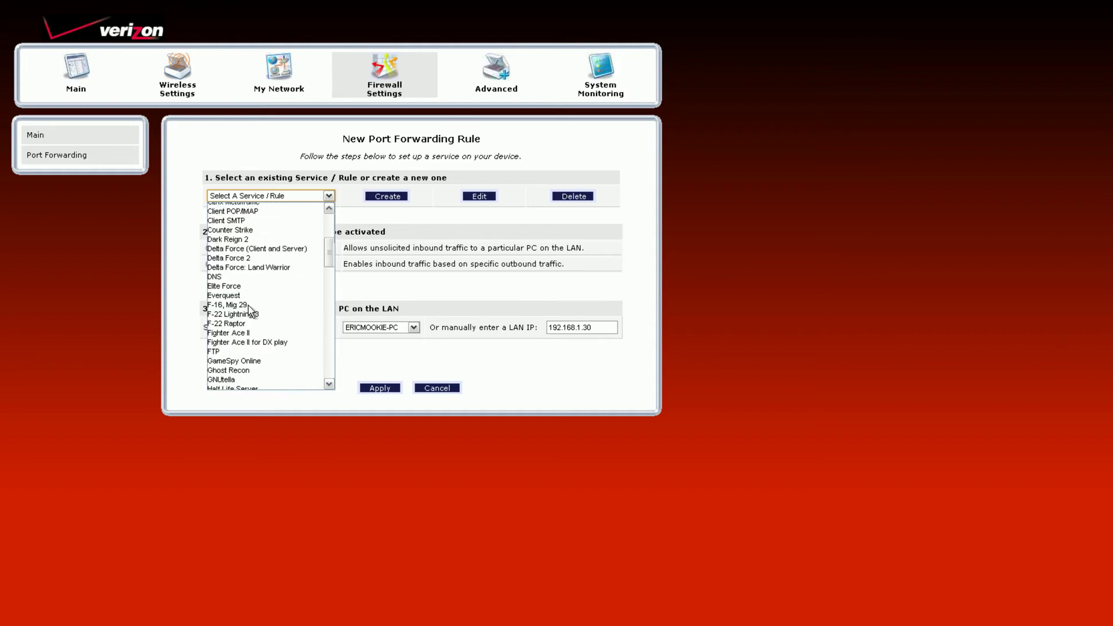
pyautogui.click(382, 225)
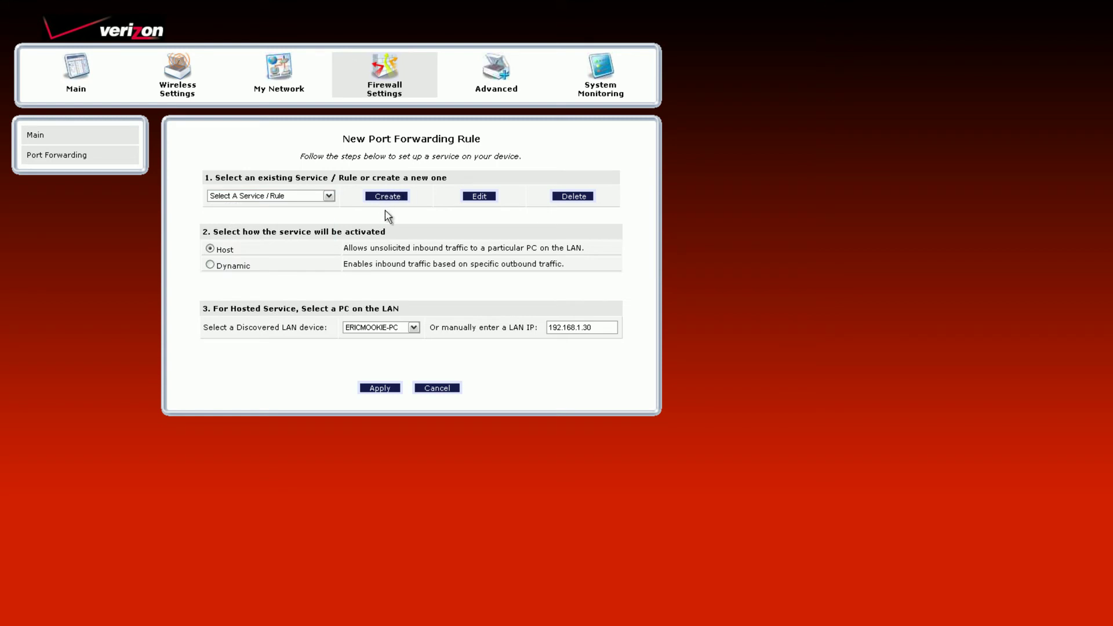
# Step: Choose device 00:1E:E5:DC:33:10 as the host, giving LAN IP 192.168.1.155
pyautogui.click(371, 327)
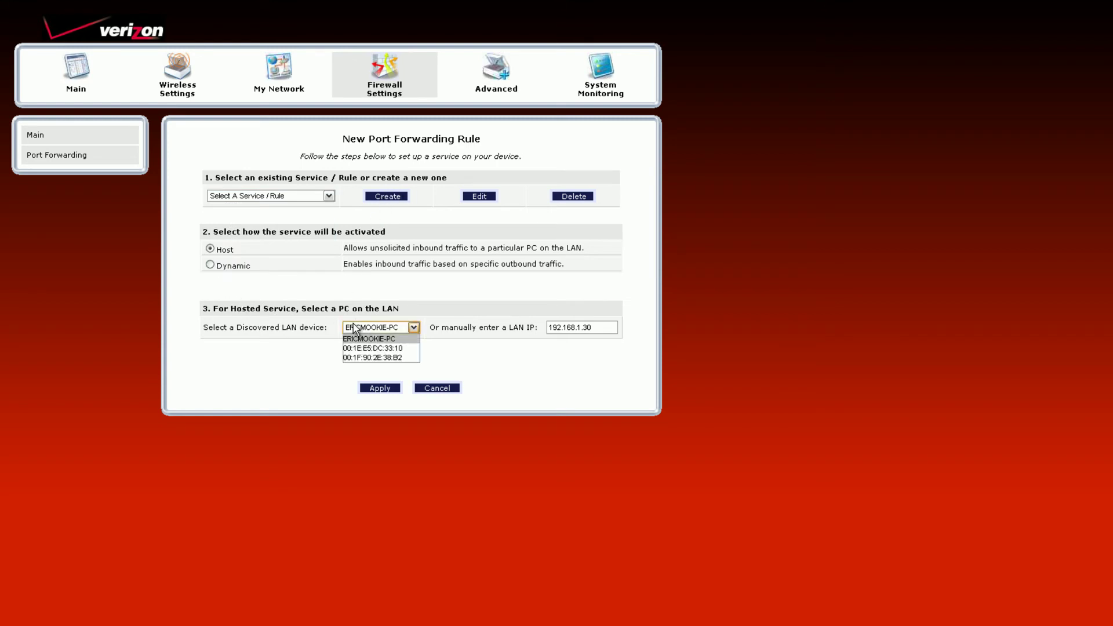
pyautogui.click(362, 341)
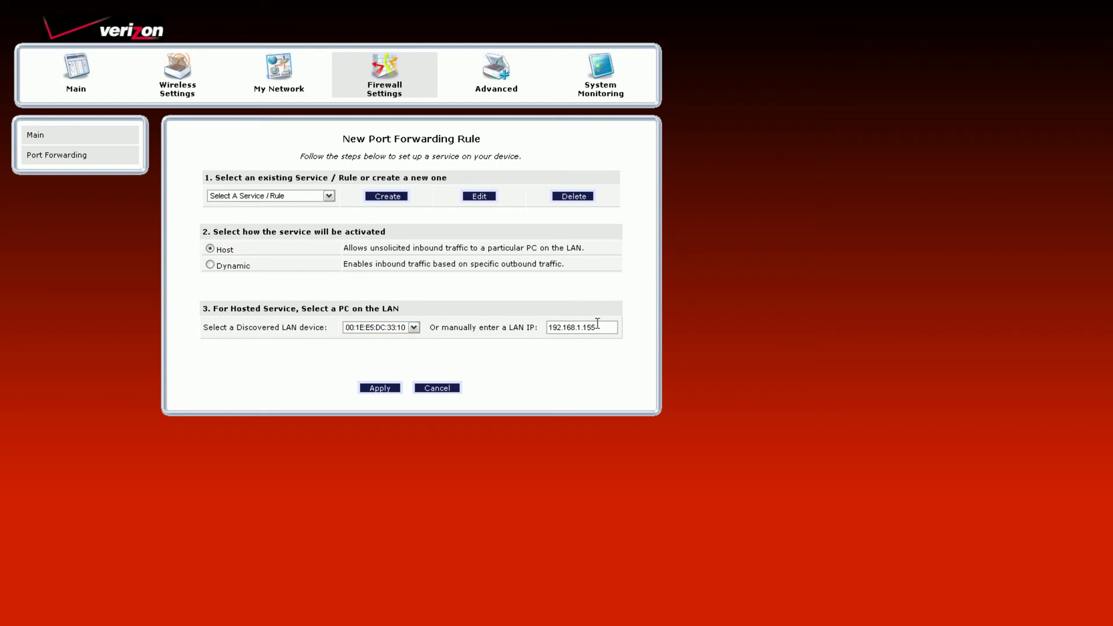
pyautogui.moveTo(614, 325); pyautogui.dragTo(548, 325)
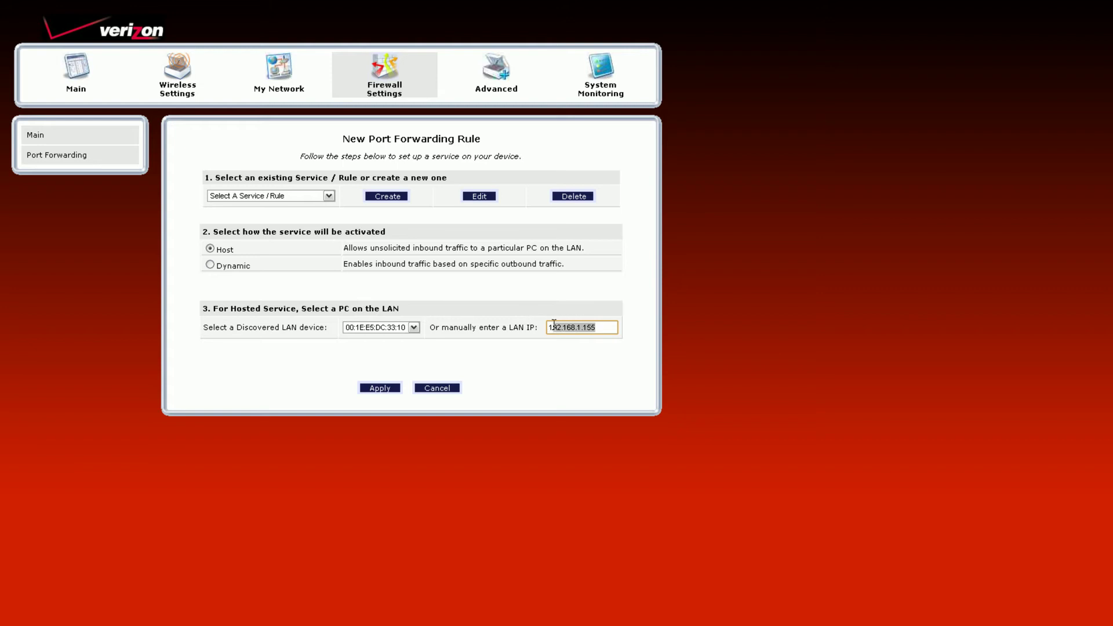
pyautogui.click(413, 328)
pyautogui.click(396, 352)
pyautogui.click(384, 327)
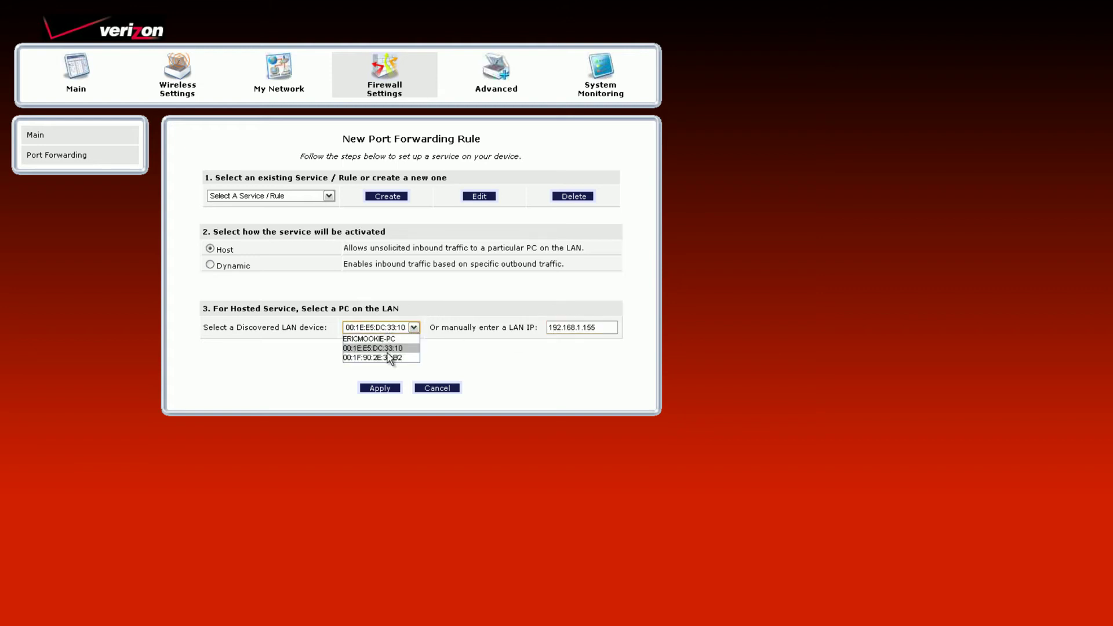
pyautogui.click(385, 350)
pyautogui.click(391, 331)
pyautogui.click(378, 349)
pyautogui.click(354, 329)
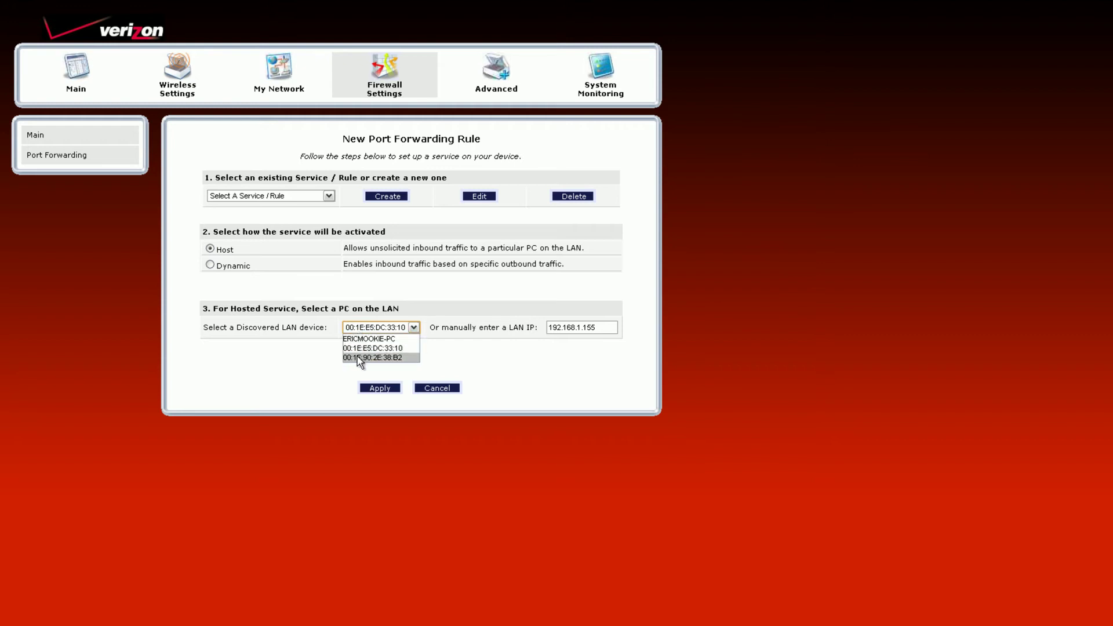
pyautogui.click(365, 357)
pyautogui.click(372, 331)
pyautogui.click(373, 347)
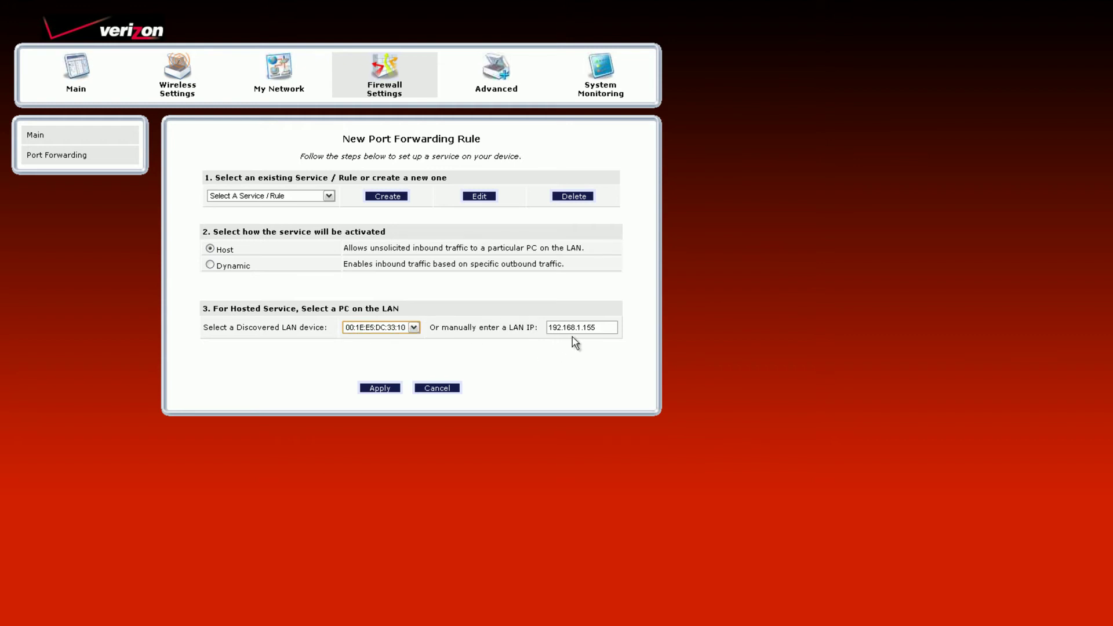
pyautogui.moveTo(583, 328); pyautogui.dragTo(596, 322)
pyautogui.click(596, 322)
# Step: Recheck the predefined services list and close it unchanged
pyautogui.click(279, 198)
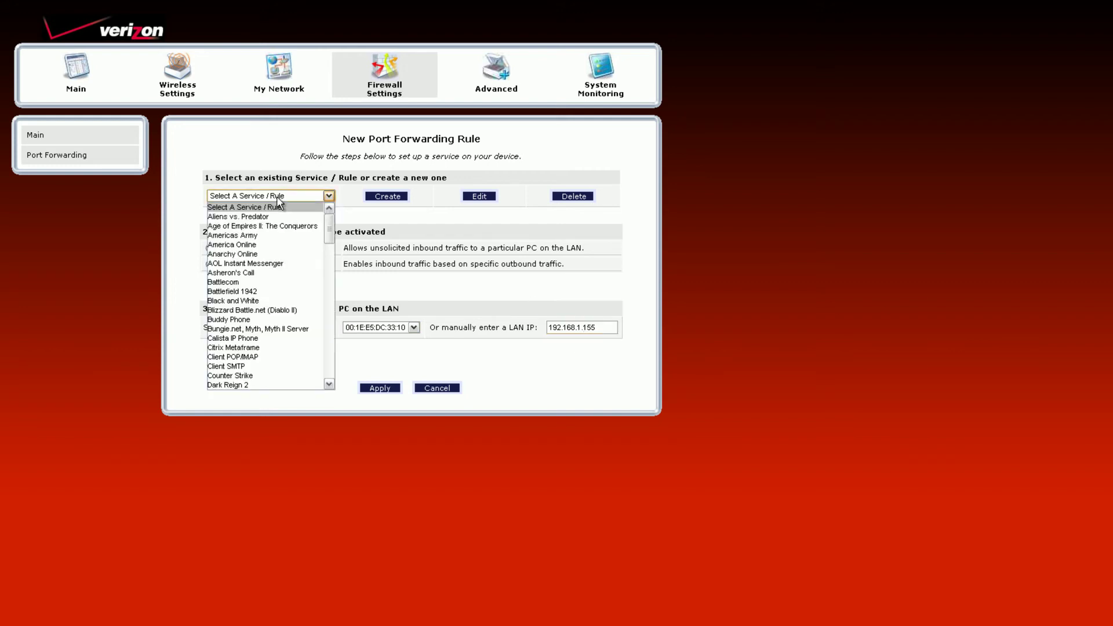
pyautogui.scroll(-2, 275, 273)
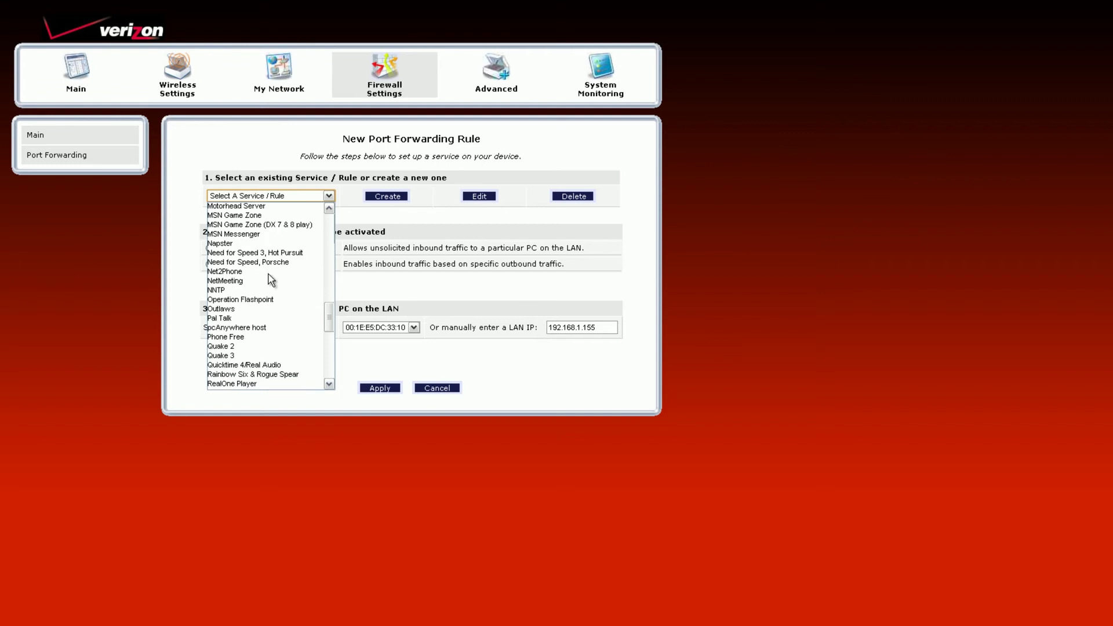
pyautogui.scroll(5, 272, 281)
pyautogui.click(287, 195)
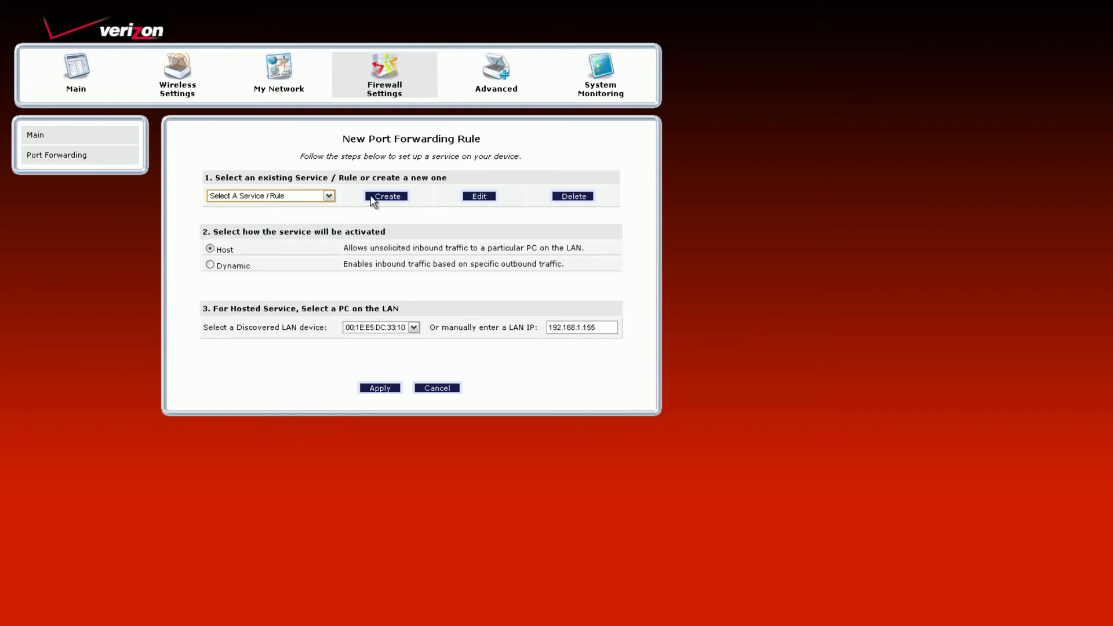
# Step: Create a new custom service named RDP
pyautogui.click(385, 196)
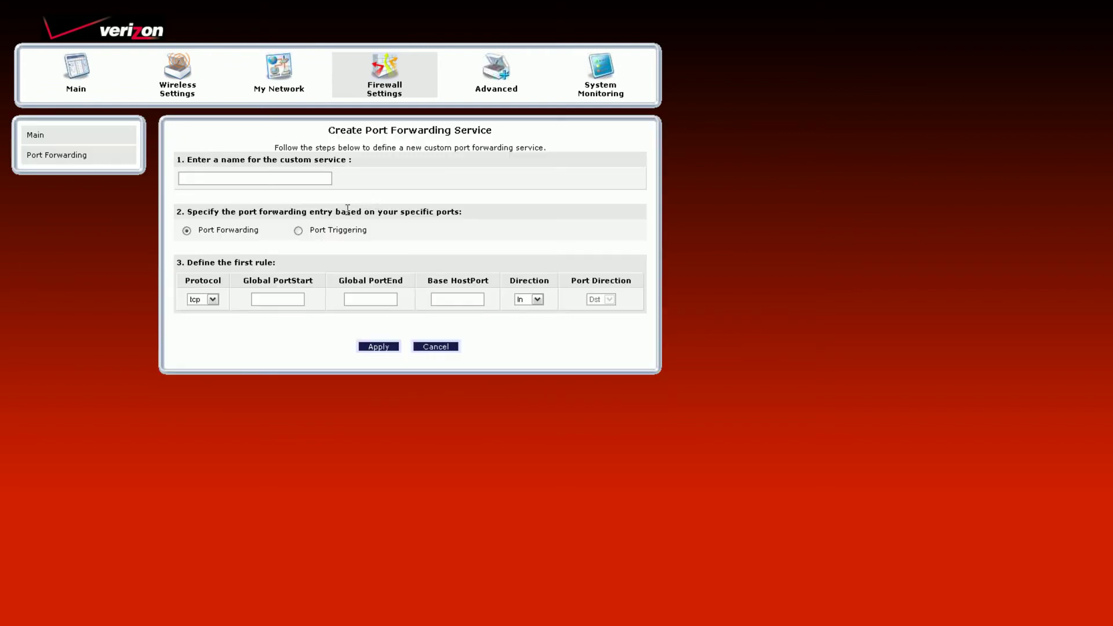
pyautogui.click(272, 183)
pyautogui.write('RDP')
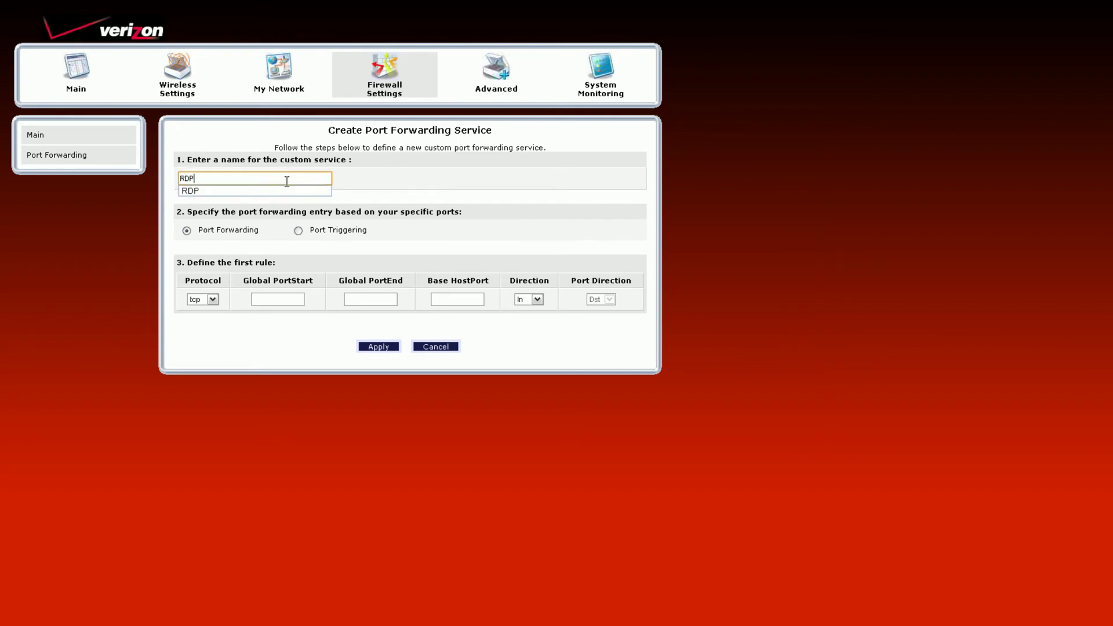
pyautogui.click(272, 191)
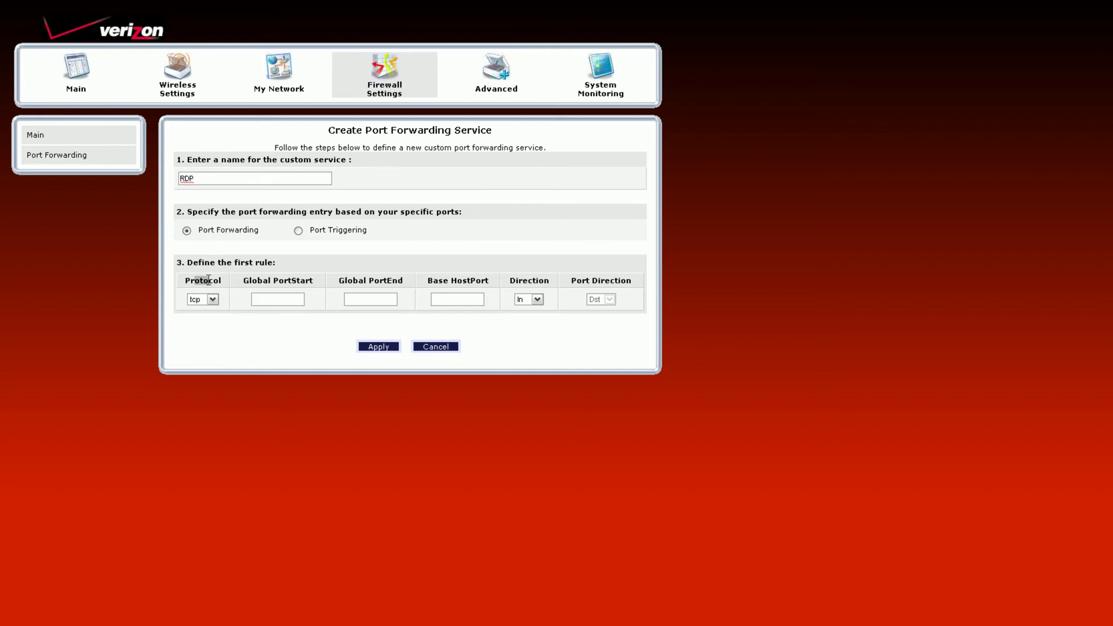
# Step: Set protocol to both, ports 3389–3389 to host port 3389, and apply
pyautogui.click(209, 299)
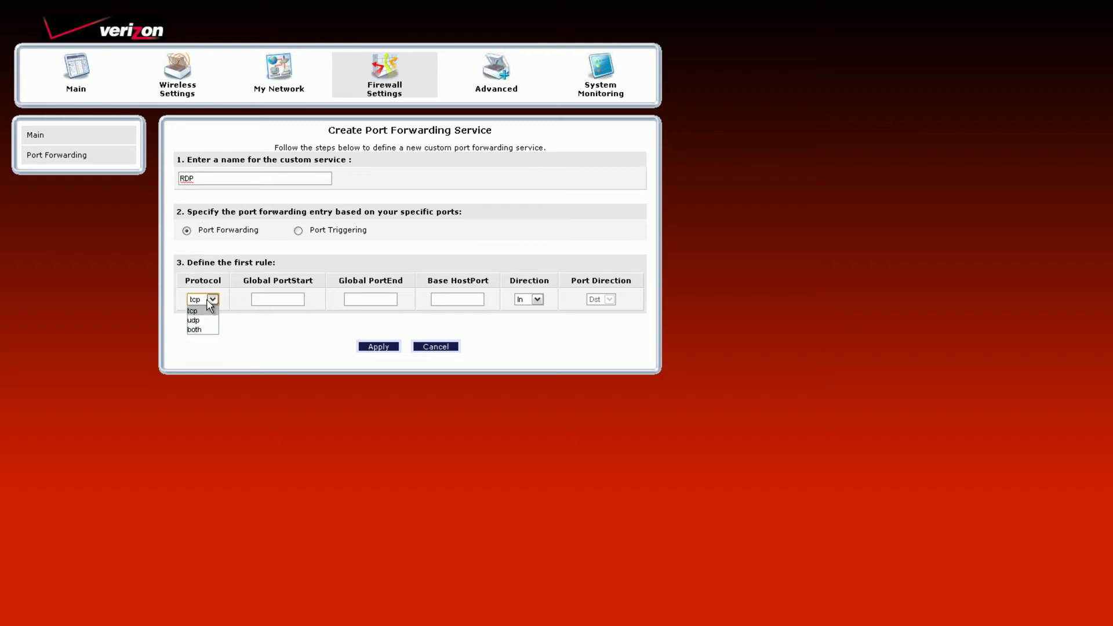
pyautogui.click(203, 329)
pyautogui.click(270, 295)
pyautogui.write('3389')
pyautogui.press('Tab')
pyautogui.write('3389')
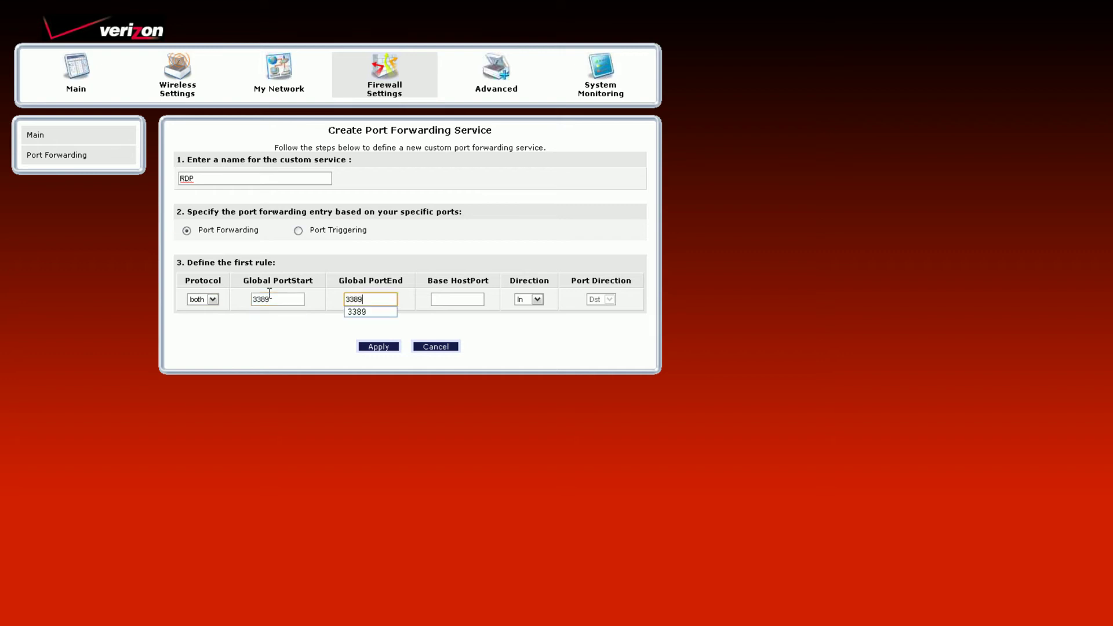
pyautogui.click(456, 301)
pyautogui.write('3389')
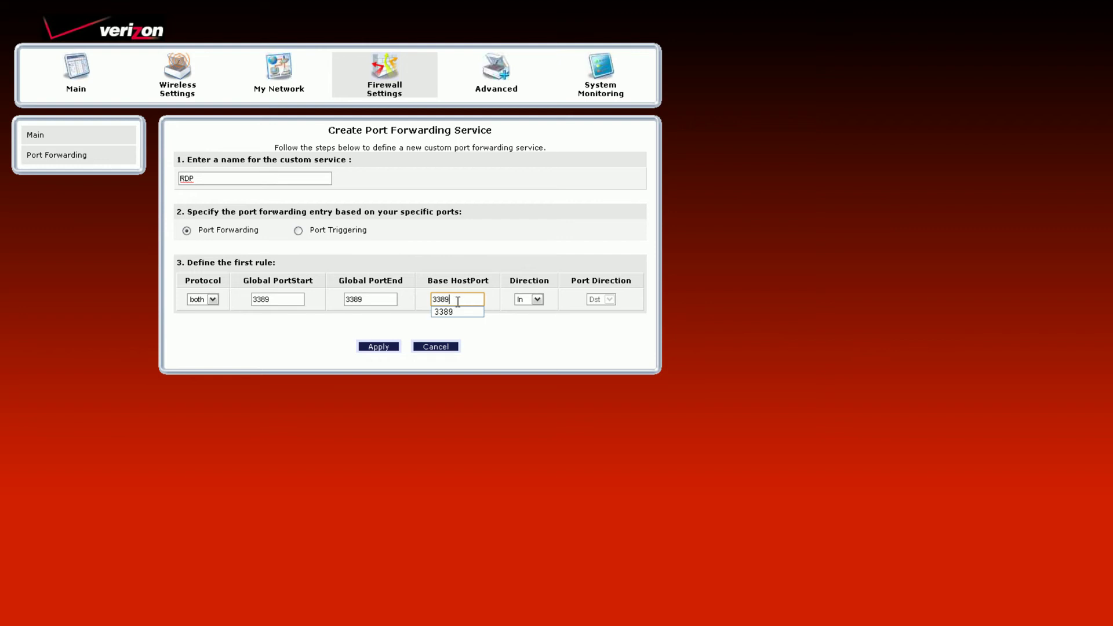
pyautogui.click(527, 276)
pyautogui.click(378, 347)
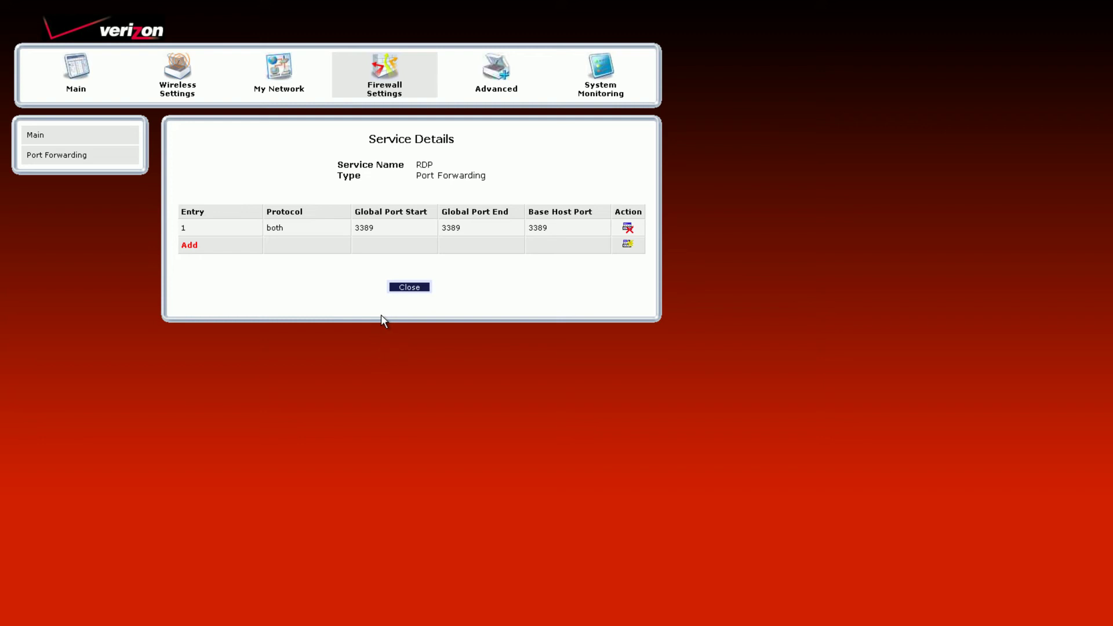
# Step: Close the RDP service details and allow remote connections in My Computer's Remote settings
pyautogui.click(409, 288)
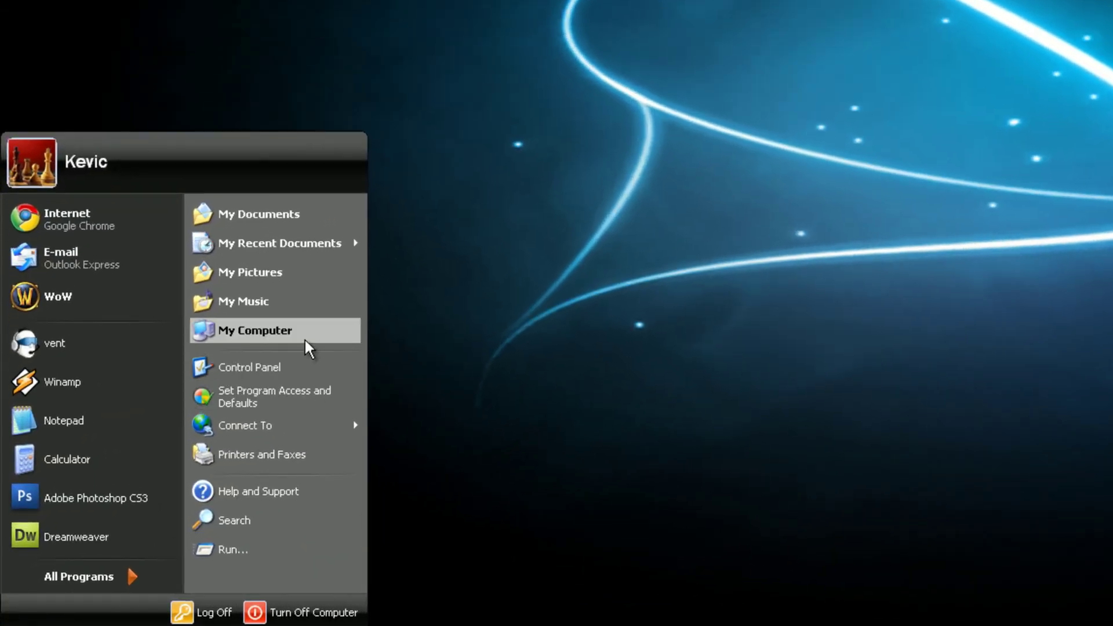
pyautogui.rightClick(304, 339)
pyautogui.click(369, 508)
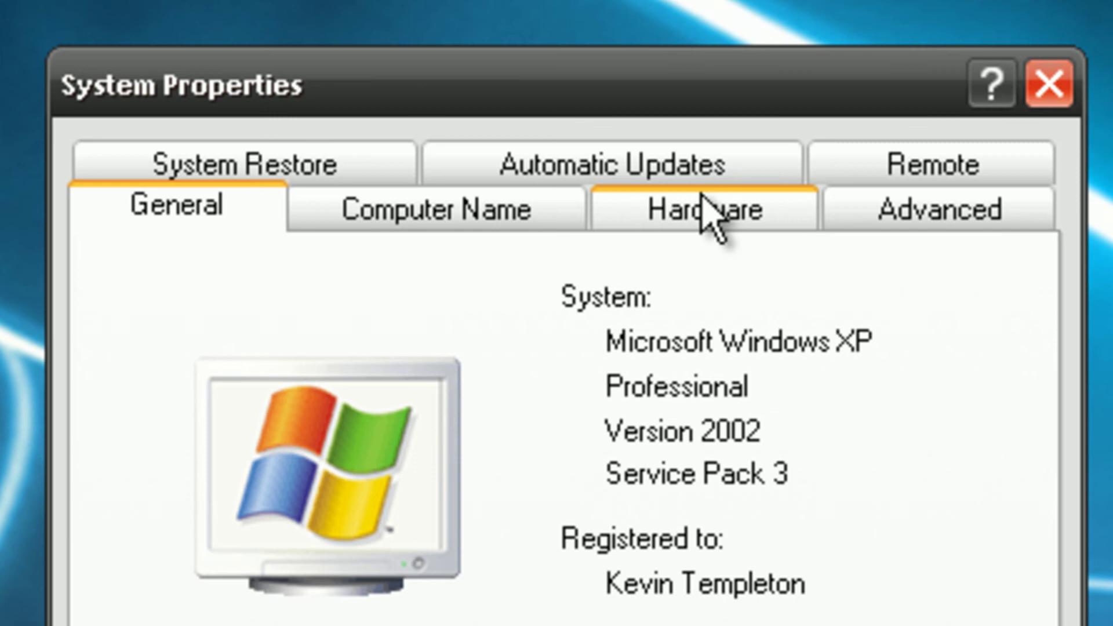
pyautogui.click(916, 169)
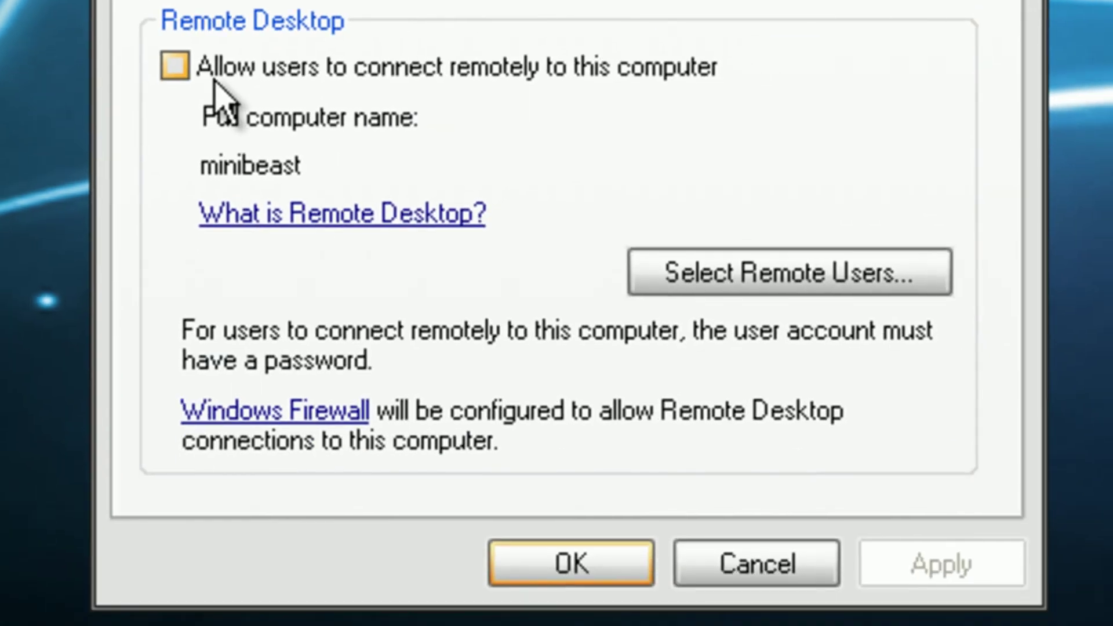
pyautogui.click(213, 80)
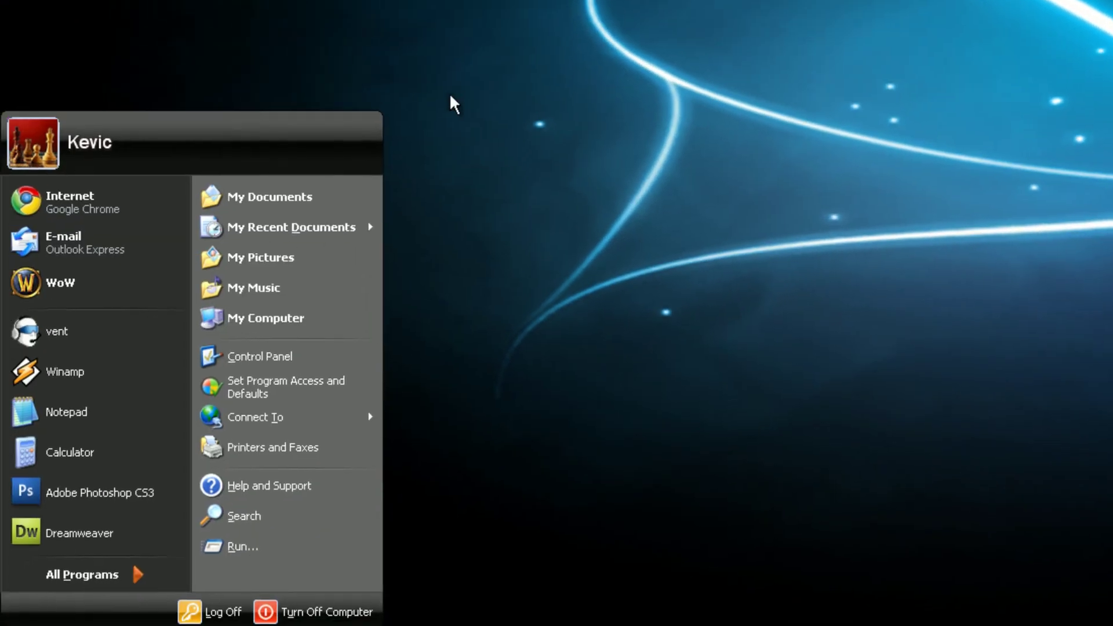
# Step: Launch Remote Desktop Connection by entering mstsc in the Start menu's Run dialog
pyautogui.press('super')
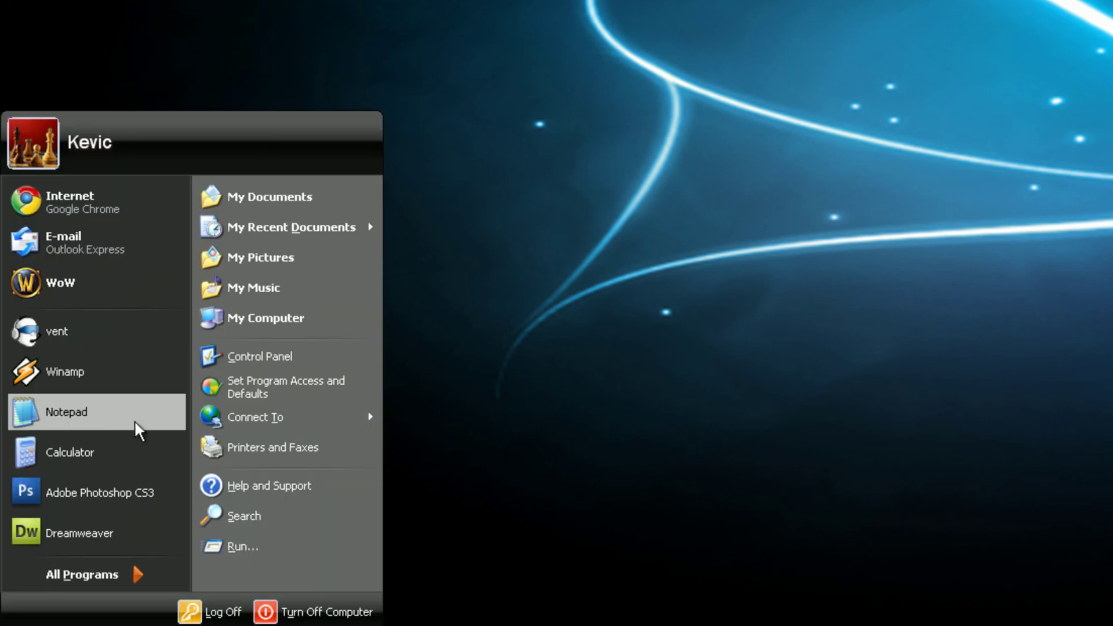
pyautogui.click(90, 580)
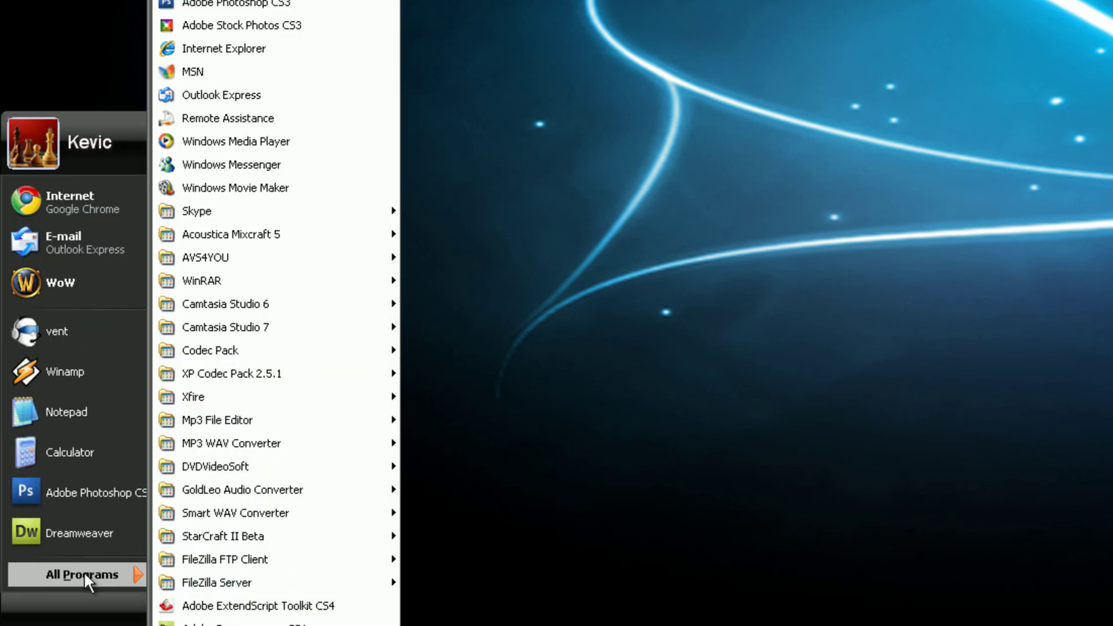
pyautogui.click(83, 572)
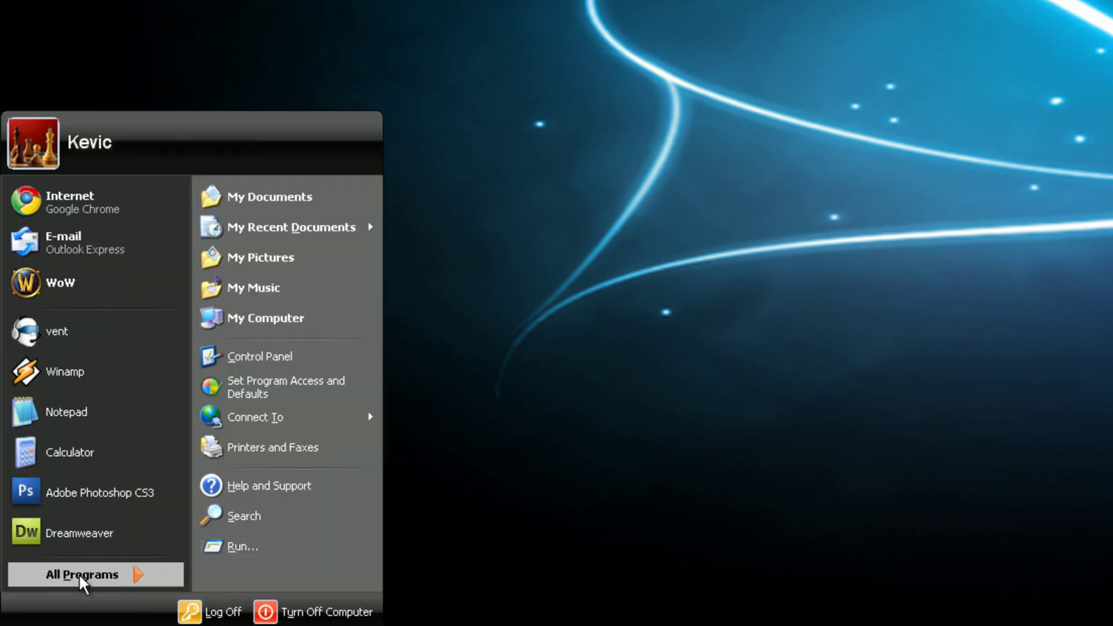
pyautogui.click(263, 548)
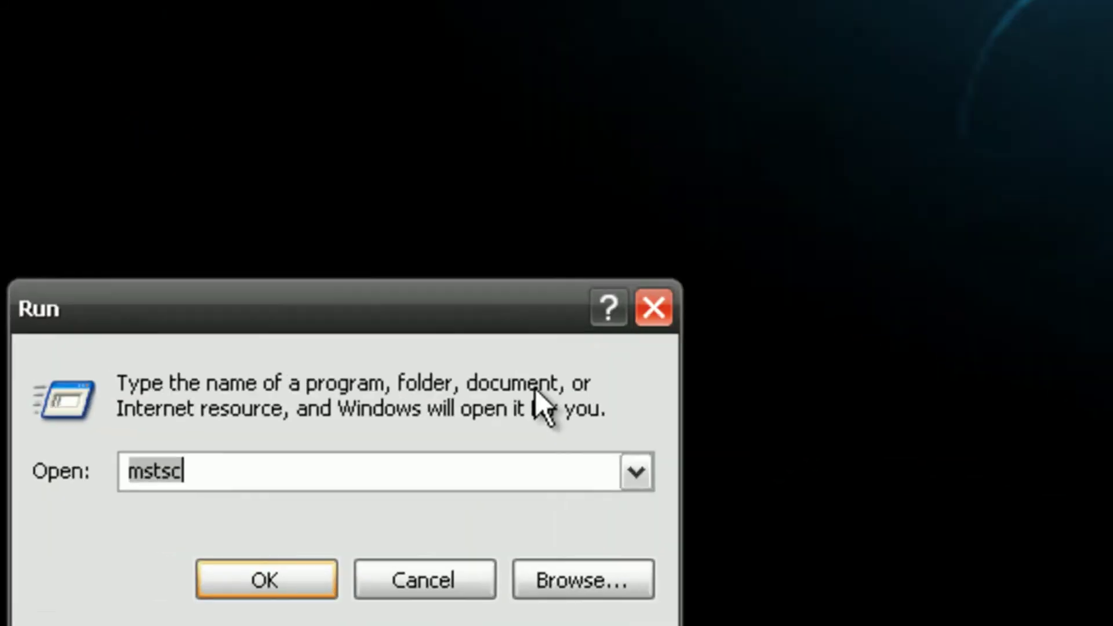
pyautogui.write('mstsc')
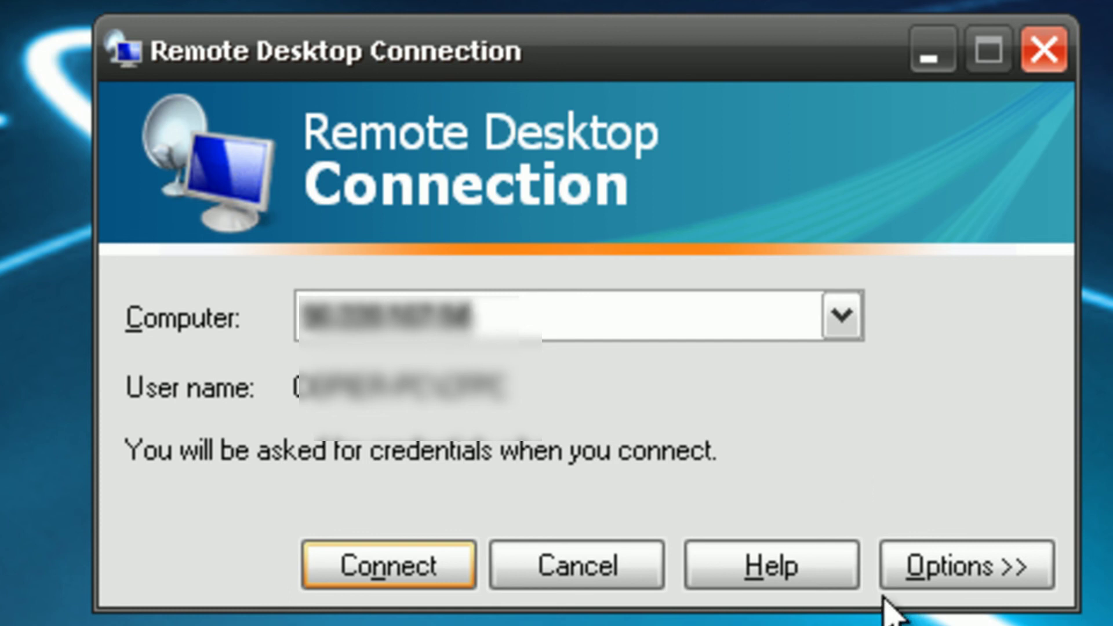
# Step: Connect, pick the user account on the Windows 7 logon screen, and enter its password
pyautogui.click(453, 561)
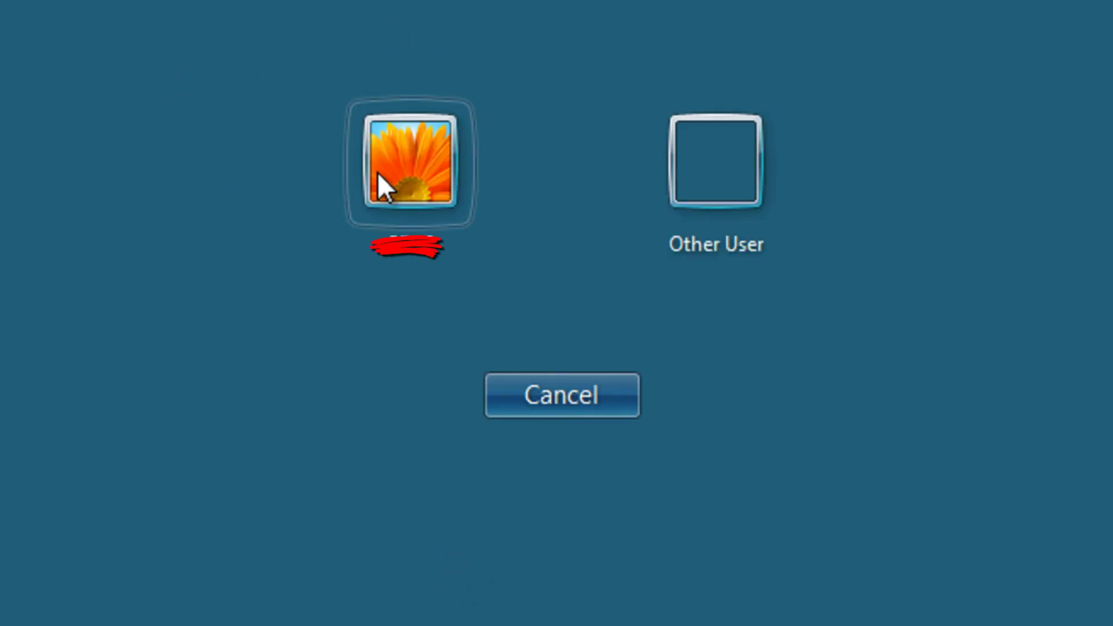
pyautogui.click(385, 184)
pyautogui.click(558, 253)
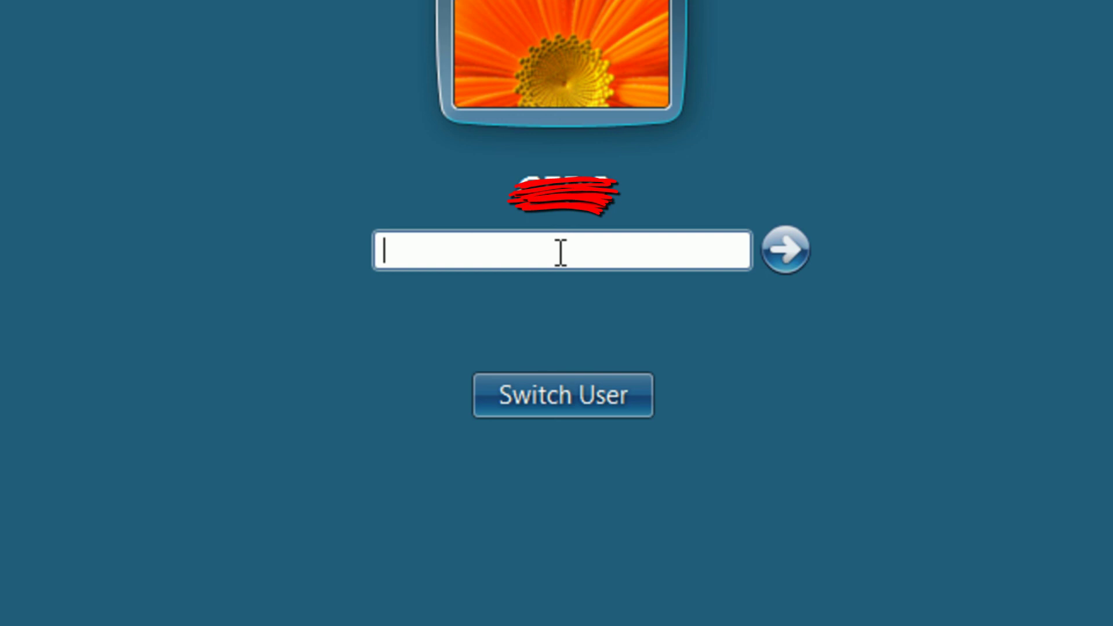
pyautogui.write('•••••••')
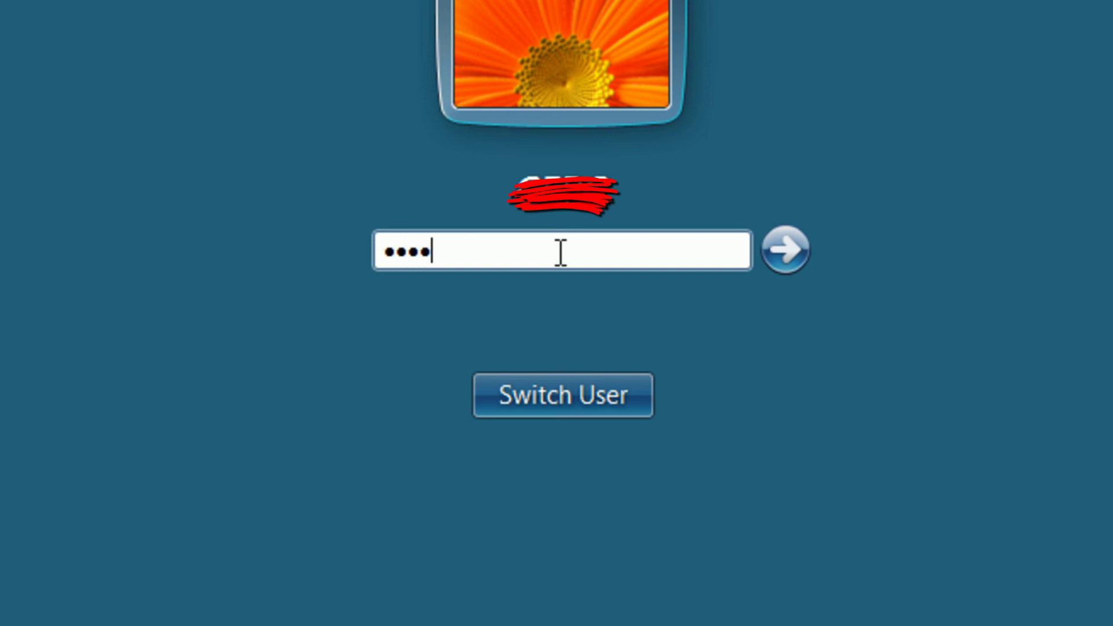